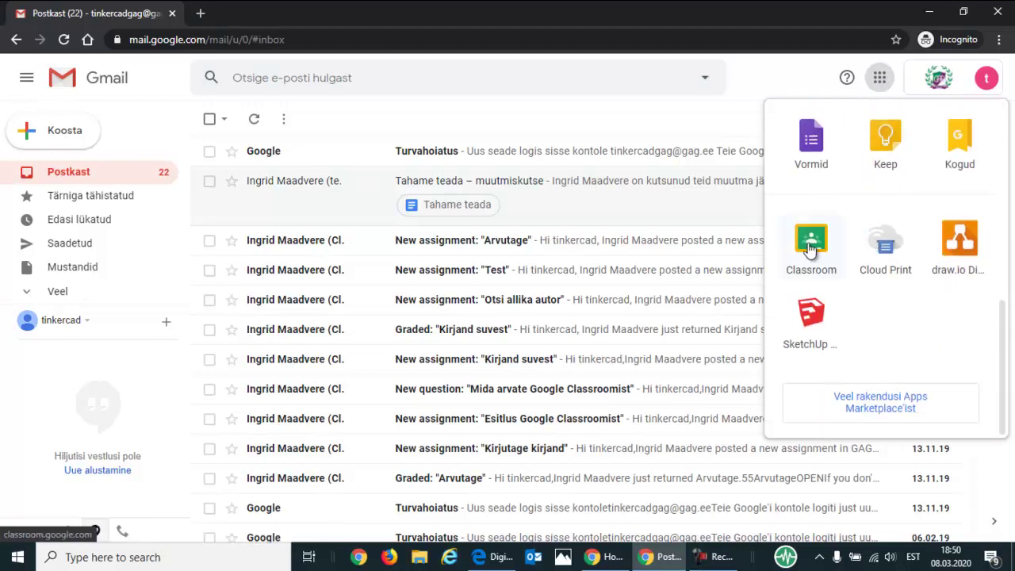
- Switch to Google Classroom, open the Digiõpilased harjutavad class and look through its stream of posts
{"action": "left_click", "coordinate": [805, 248]}
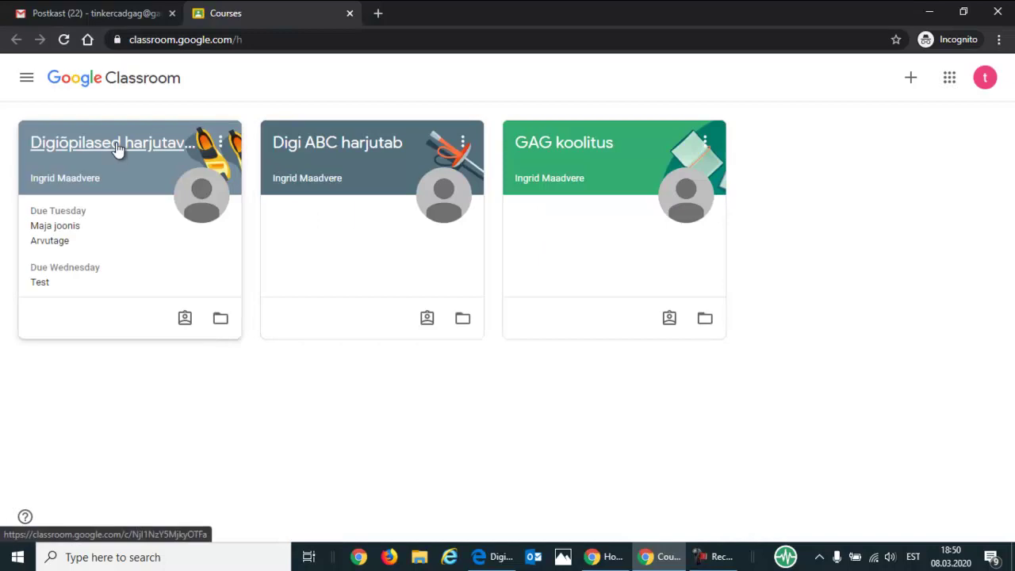
{"action": "left_click", "coordinate": [116, 146]}
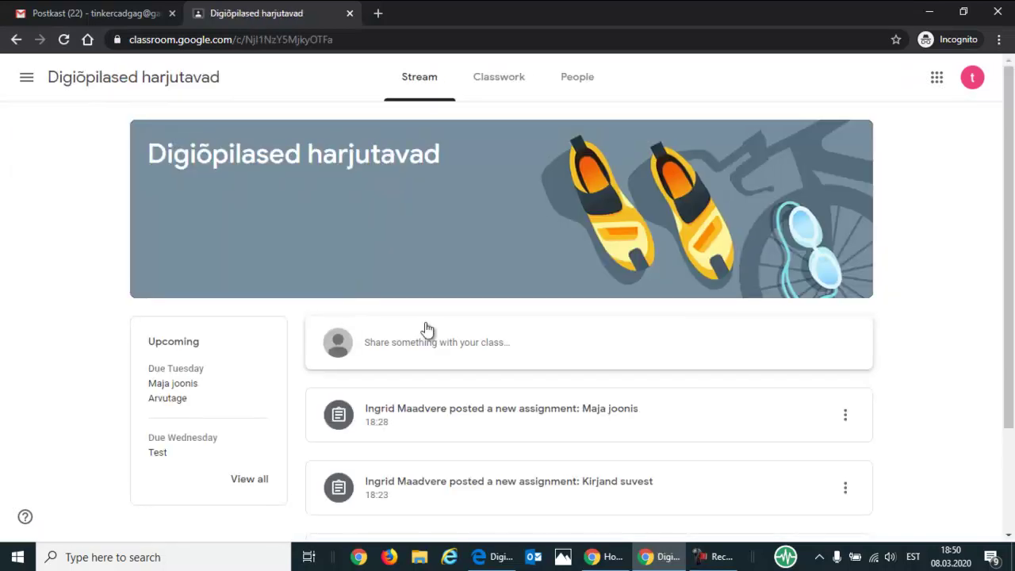
{"action": "scroll", "coordinate": [512, 376], "scroll_direction": "down", "scroll_amount": 3}
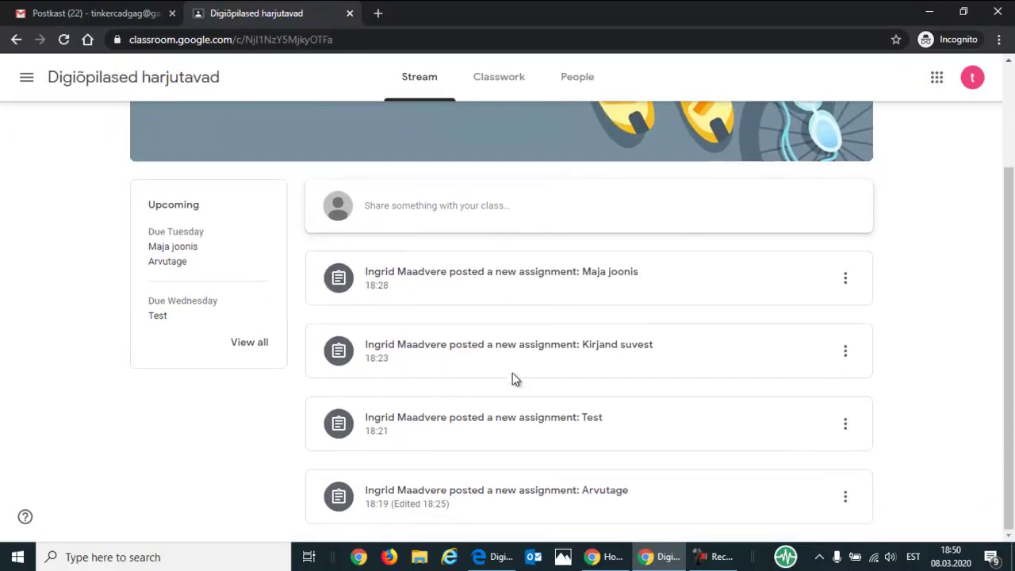
{"action": "scroll", "coordinate": [512, 379], "scroll_direction": "up", "scroll_amount": 3}
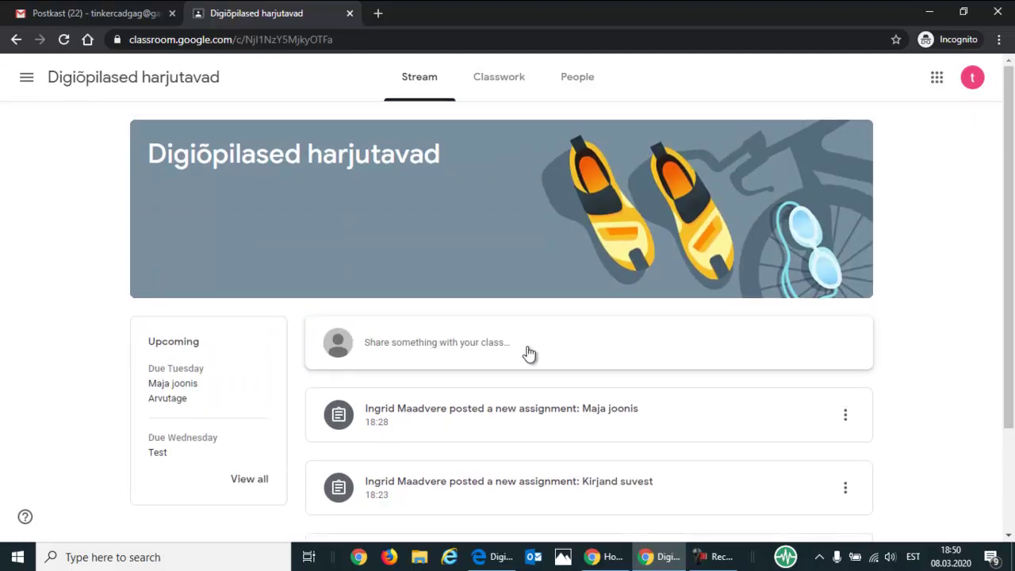
- Open the full details of the Maja joonis assignment from the class's classwork
{"action": "left_click", "coordinate": [499, 85]}
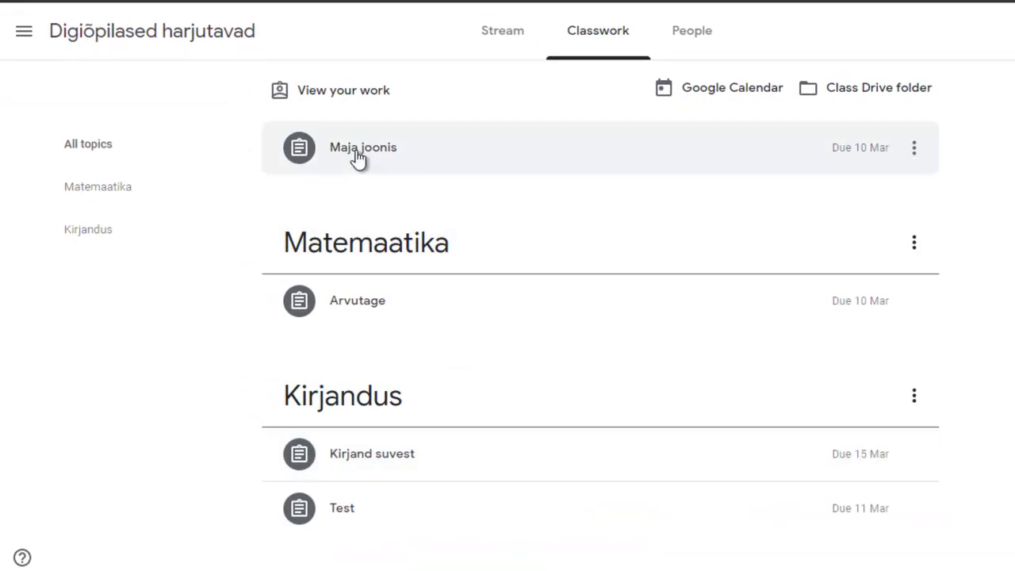
{"action": "left_click", "coordinate": [358, 151]}
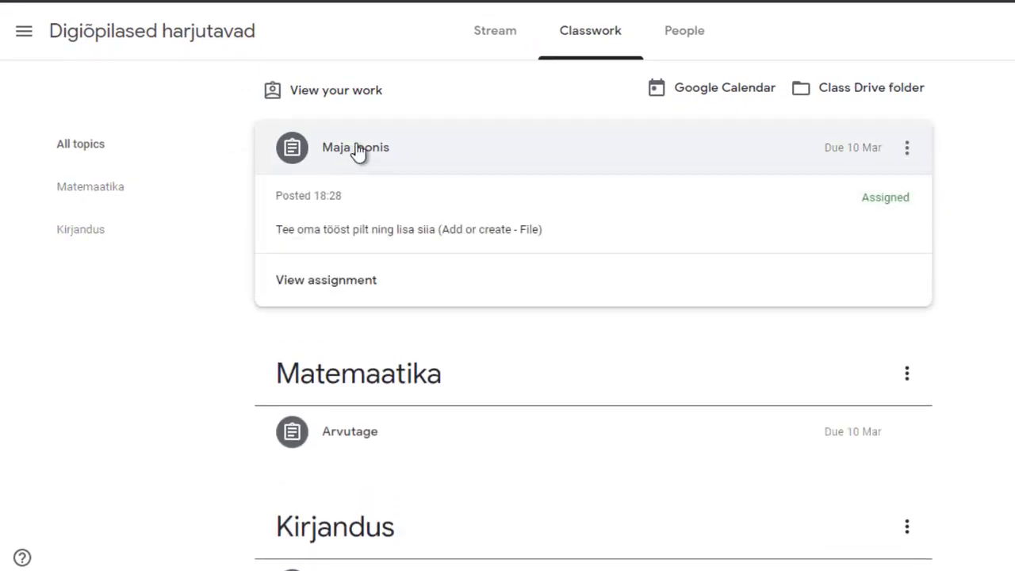
{"action": "left_click", "coordinate": [325, 284]}
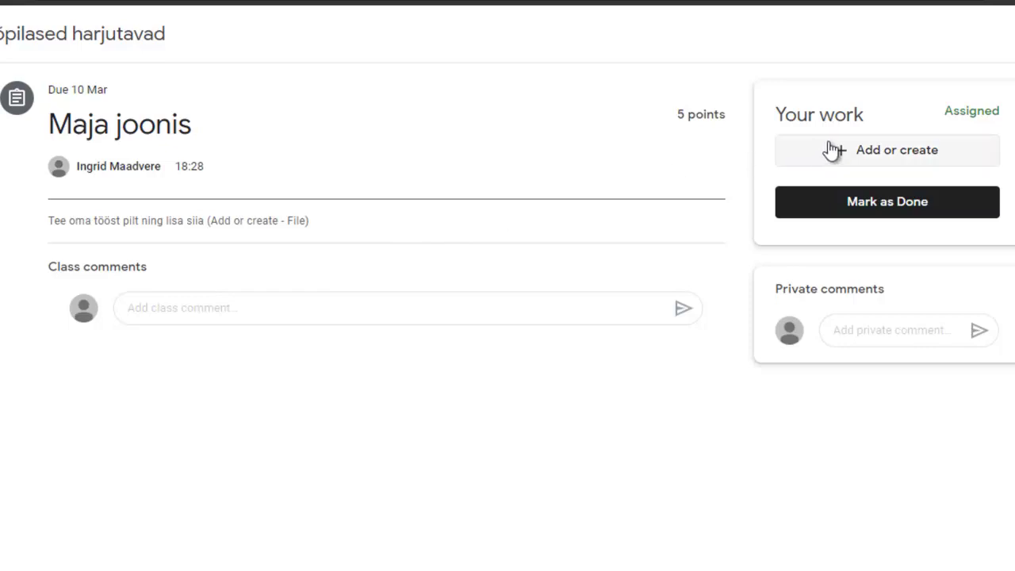
- Attach the image 000arvutiklassid.jpg from the device to the Maja joonis assignment and hand in the work
{"action": "left_click", "coordinate": [893, 158]}
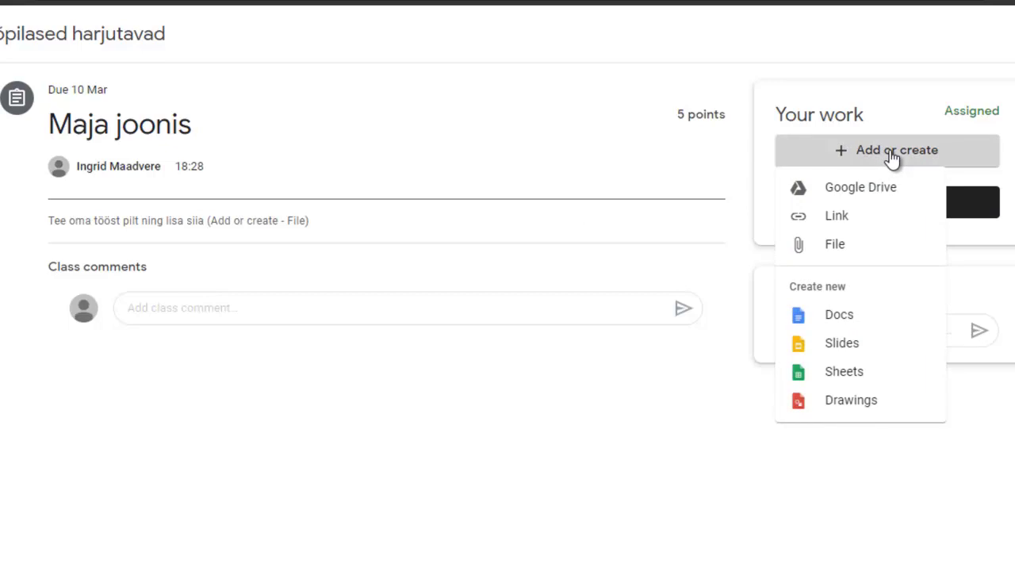
{"action": "left_click", "coordinate": [833, 251]}
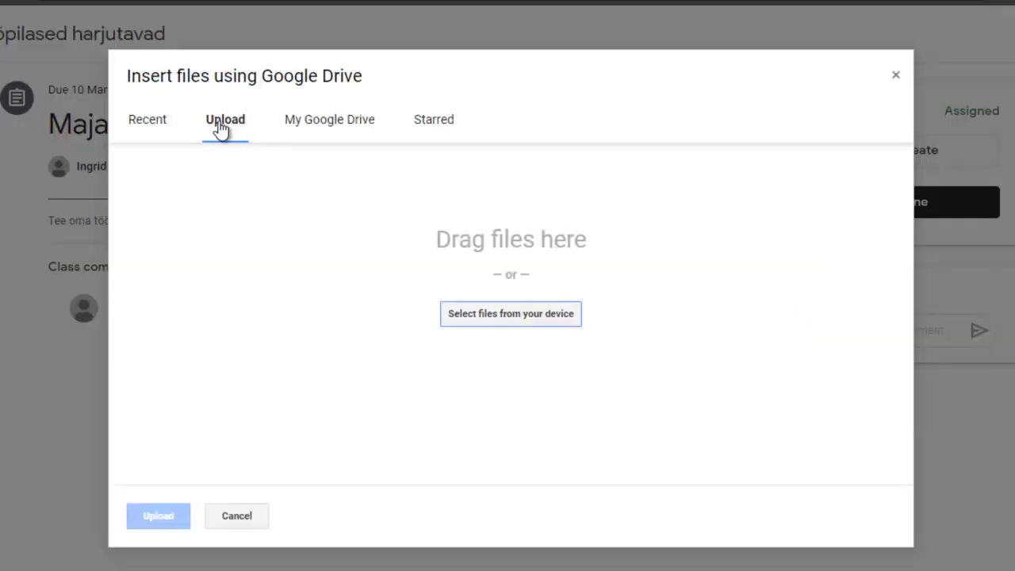
{"action": "left_click", "coordinate": [491, 320]}
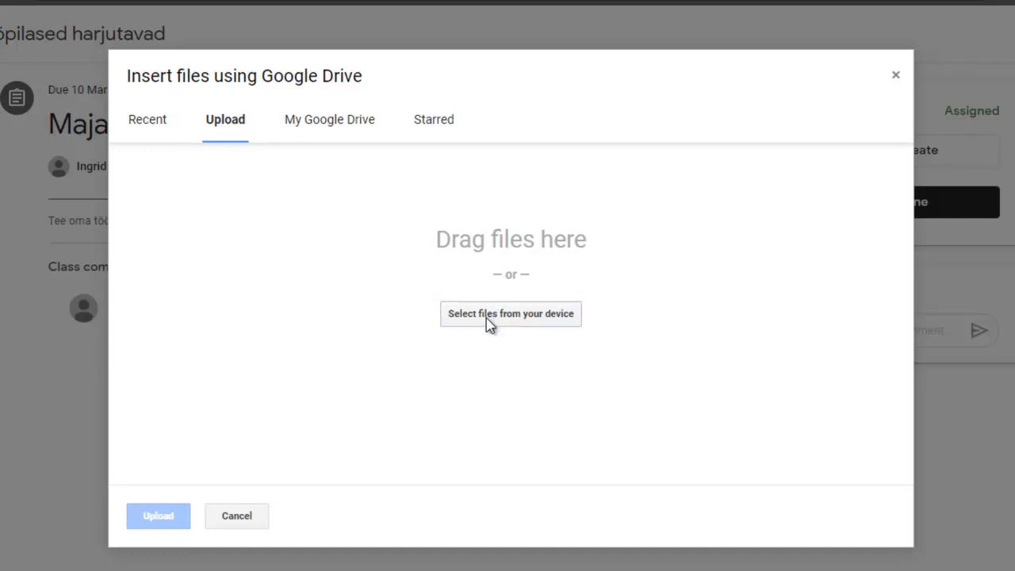
{"action": "left_click", "coordinate": [5, 127]}
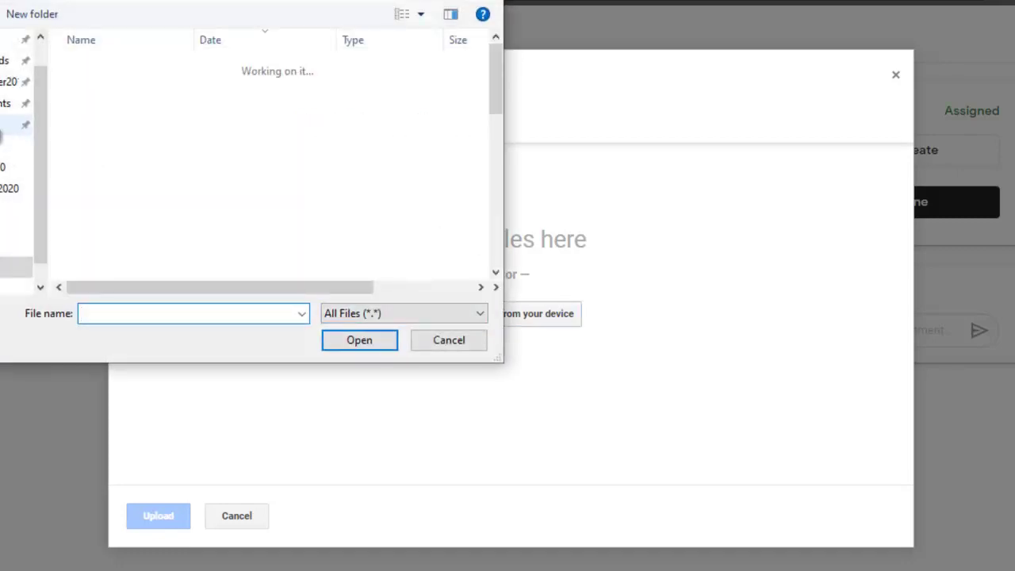
{"action": "scroll", "coordinate": [410, 188], "scroll_direction": "down", "scroll_amount": 6}
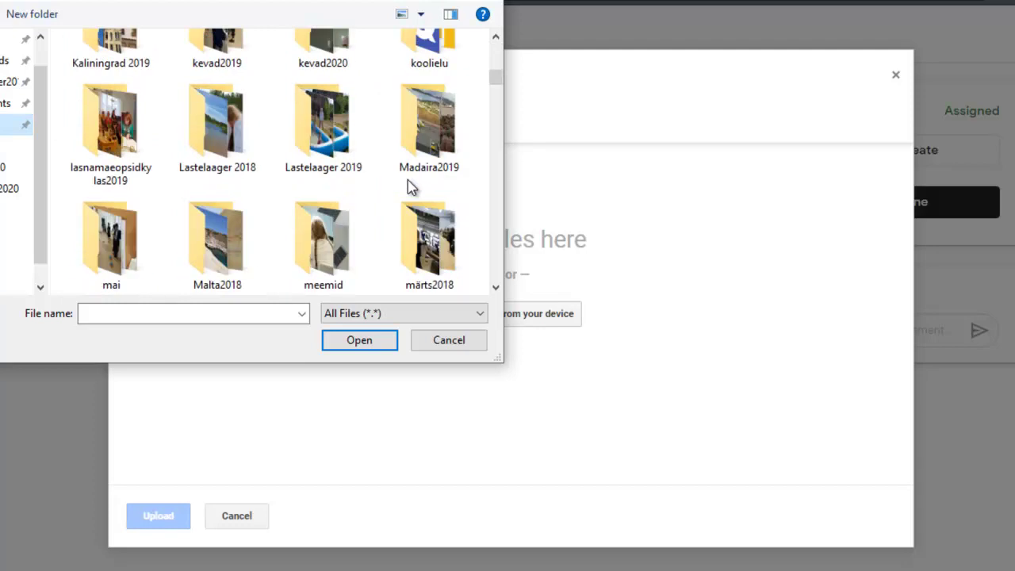
{"action": "scroll", "coordinate": [410, 188], "scroll_direction": "down", "scroll_amount": 6}
{"action": "scroll", "coordinate": [410, 188], "scroll_direction": "up", "scroll_amount": 2}
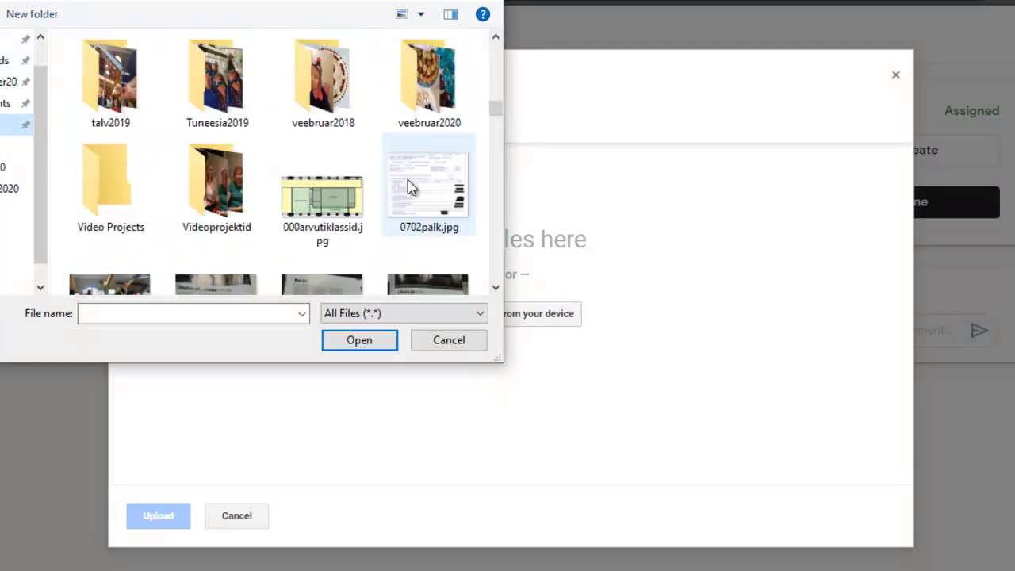
{"action": "left_click", "coordinate": [310, 204]}
{"action": "left_click", "coordinate": [387, 355]}
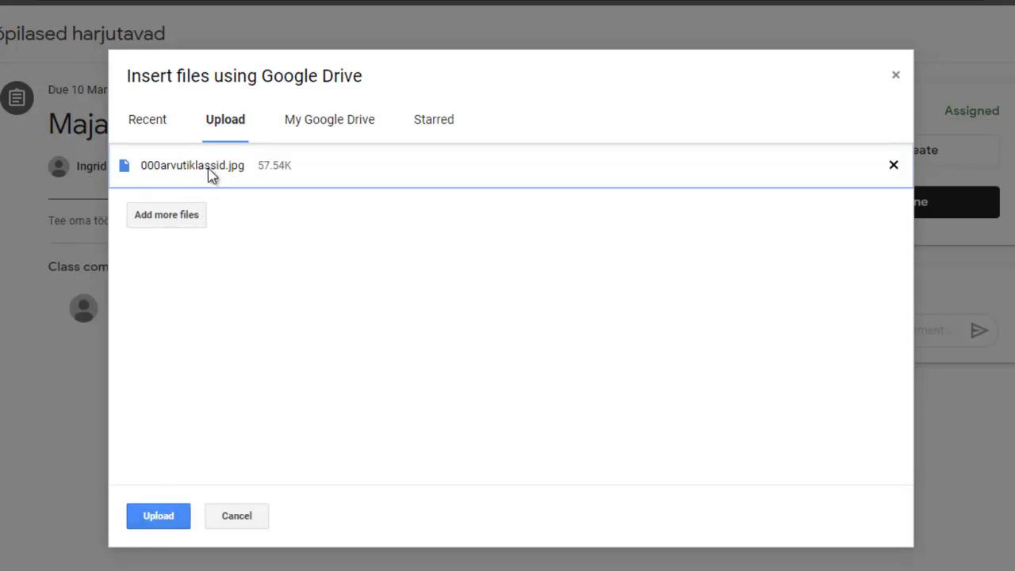
{"action": "left_click", "coordinate": [152, 522]}
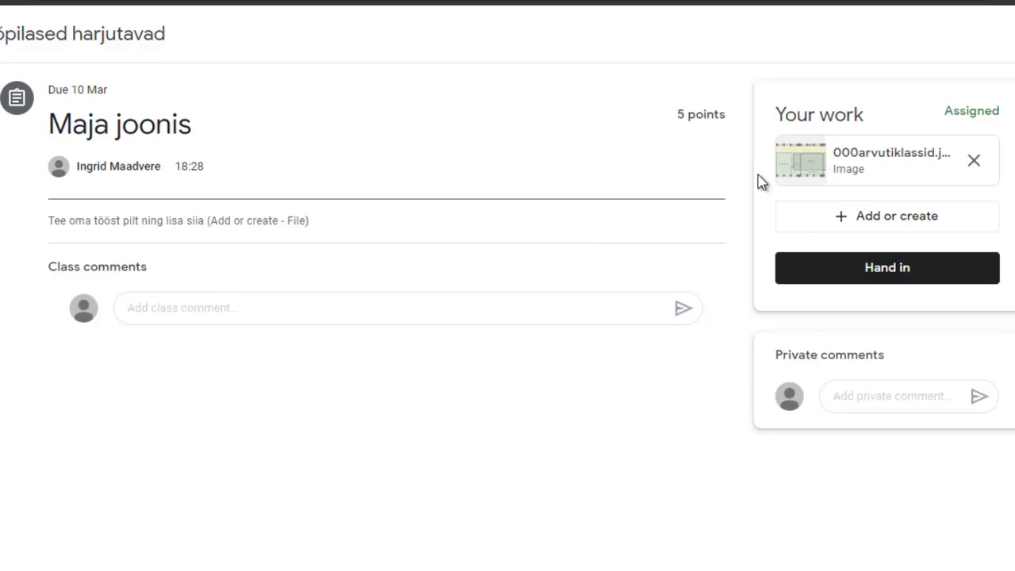
{"action": "left_click", "coordinate": [871, 270]}
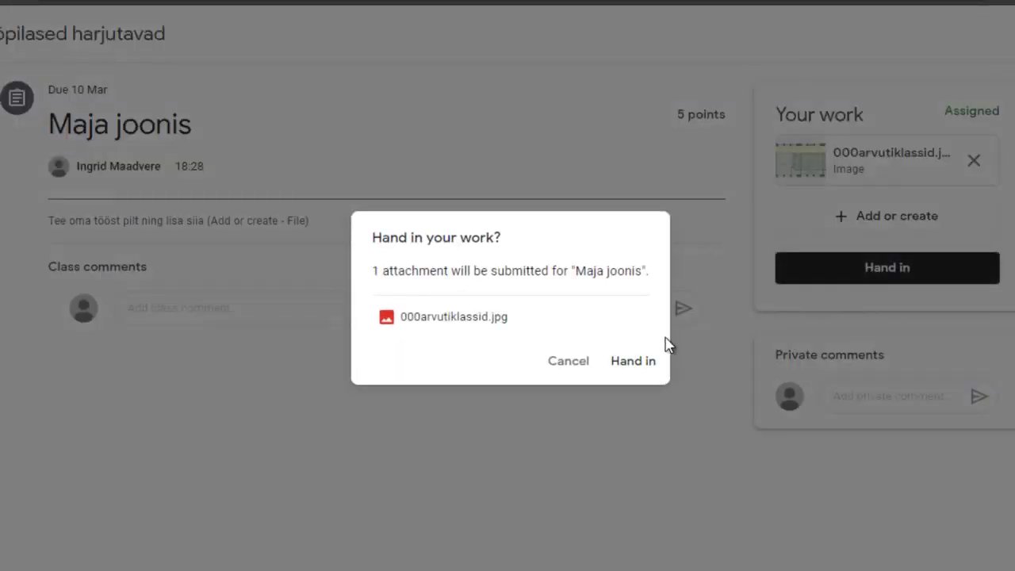
{"action": "left_click", "coordinate": [642, 365]}
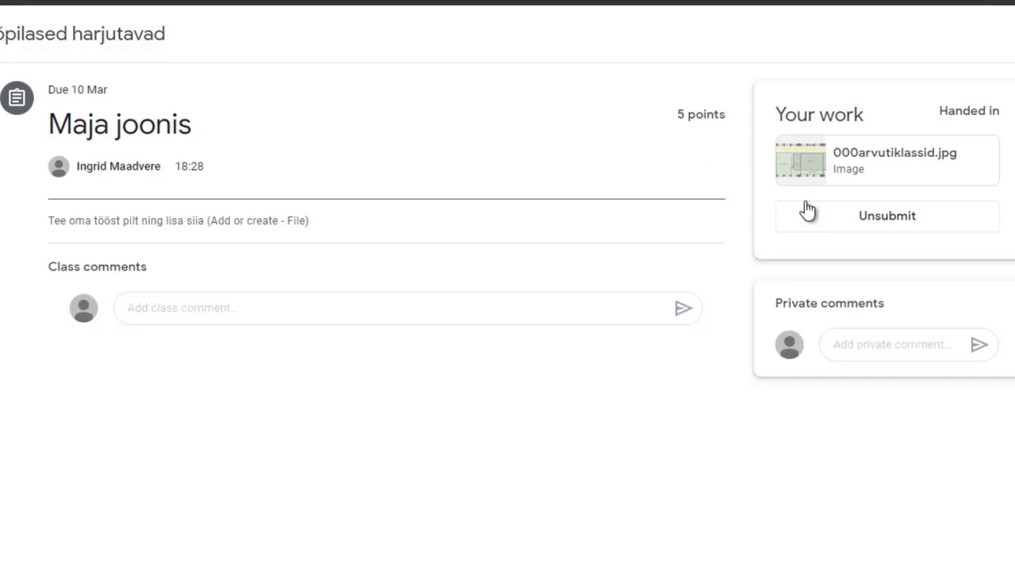
- Unsubmit the Maja joonis work and hand it in again with the same attachment
{"action": "left_click", "coordinate": [872, 222]}
{"action": "left_click", "coordinate": [618, 363]}
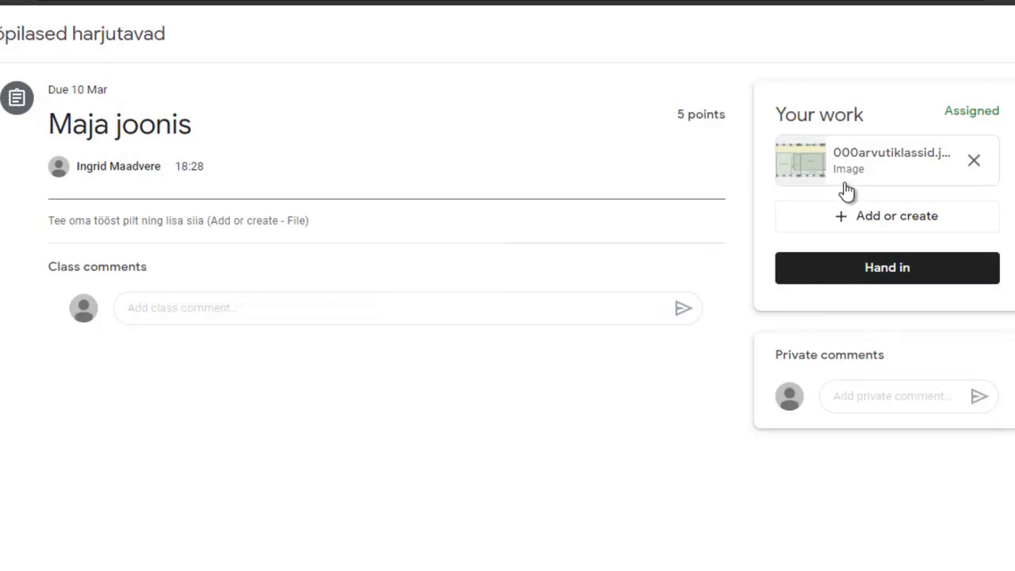
{"action": "left_click", "coordinate": [856, 274]}
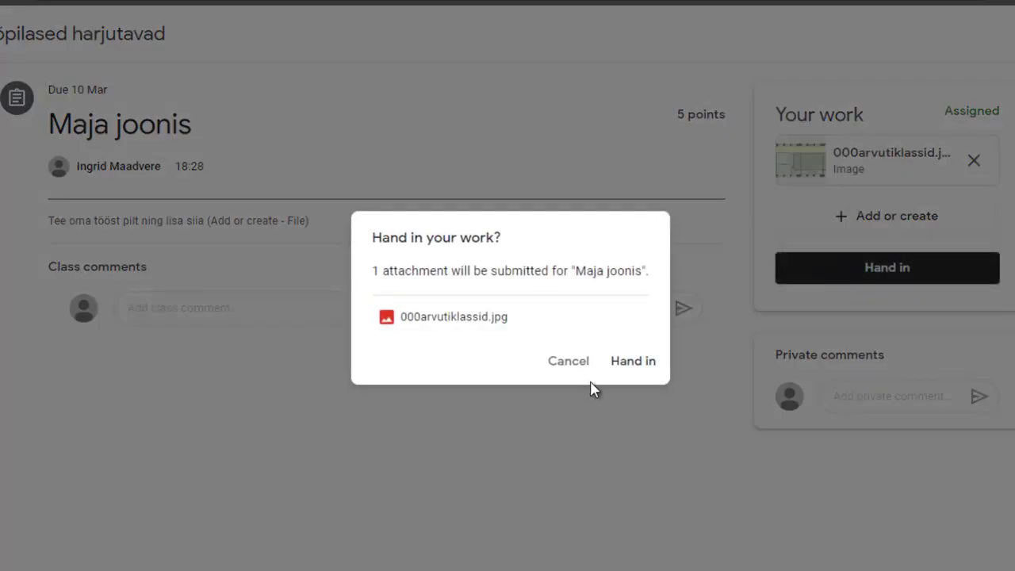
{"action": "left_click", "coordinate": [627, 363]}
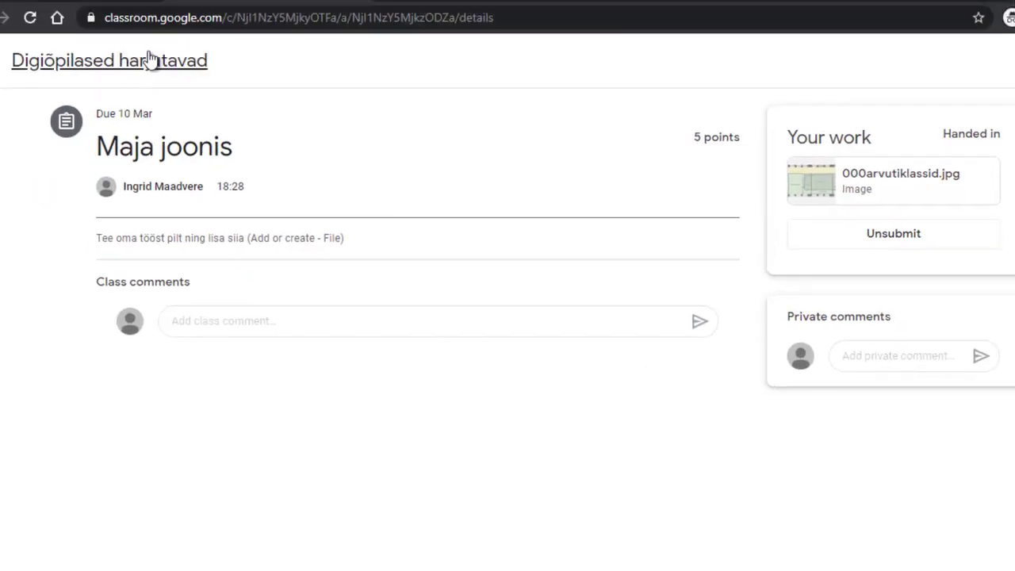
- Return to the class's classwork, view the Arvutage assignment under Matemaatika and open its attached Arvutamine worksheet
{"action": "left_click", "coordinate": [75, 87]}
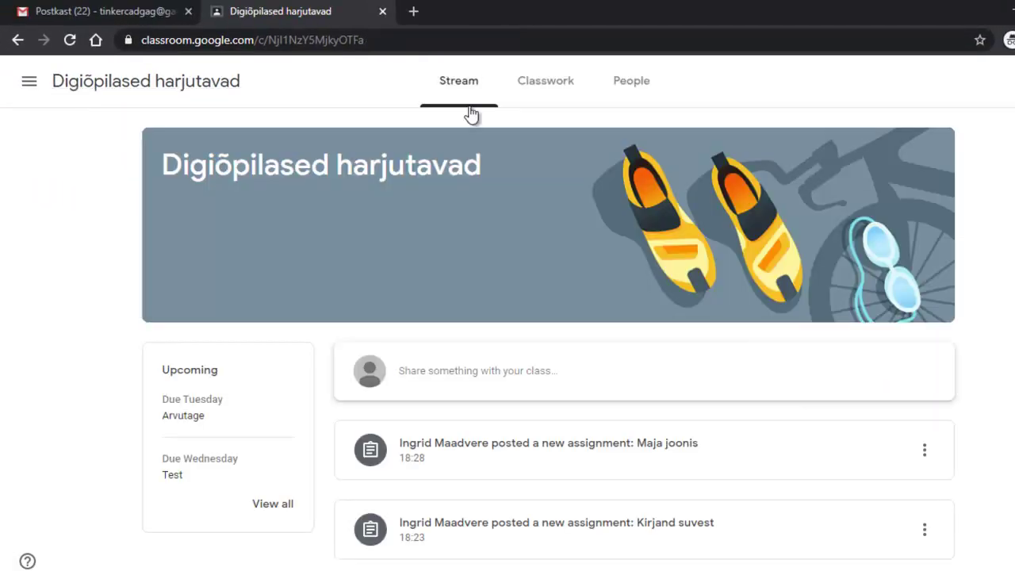
{"action": "left_click", "coordinate": [528, 92]}
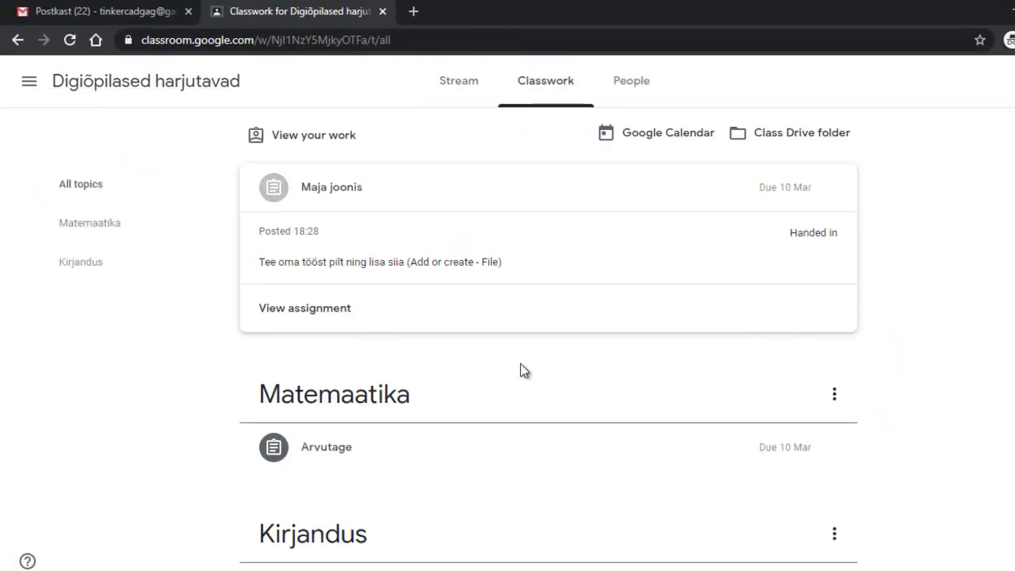
{"action": "scroll", "coordinate": [520, 363], "scroll_direction": "down", "scroll_amount": 1}
{"action": "scroll", "coordinate": [519, 368], "scroll_direction": "down", "scroll_amount": 1}
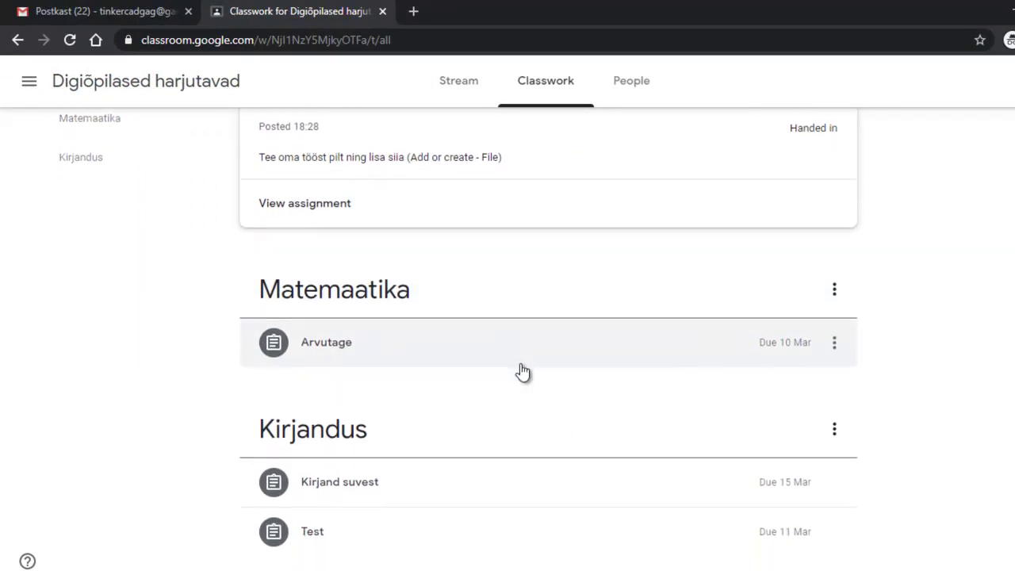
{"action": "left_click", "coordinate": [336, 345]}
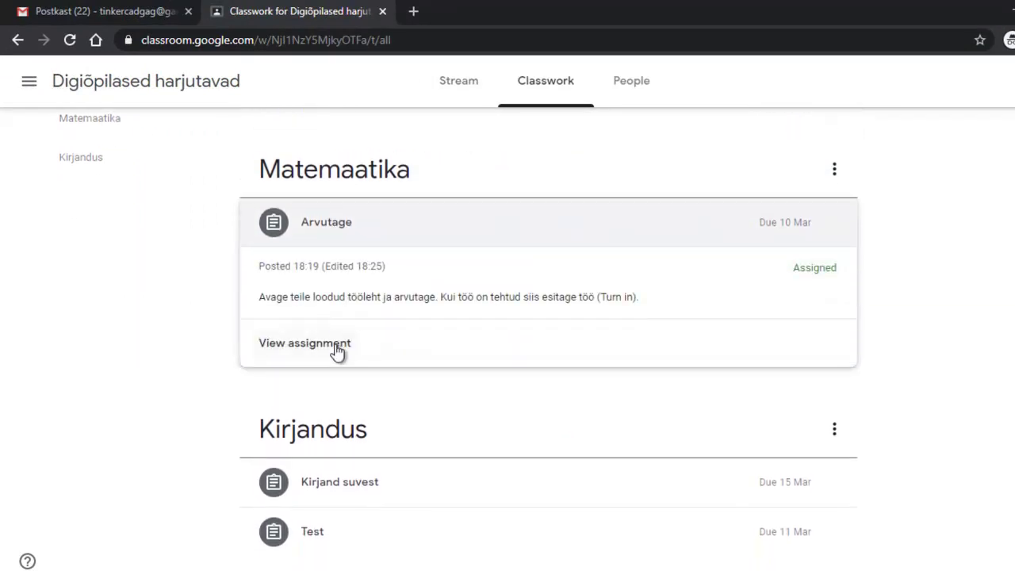
{"action": "left_click", "coordinate": [321, 347]}
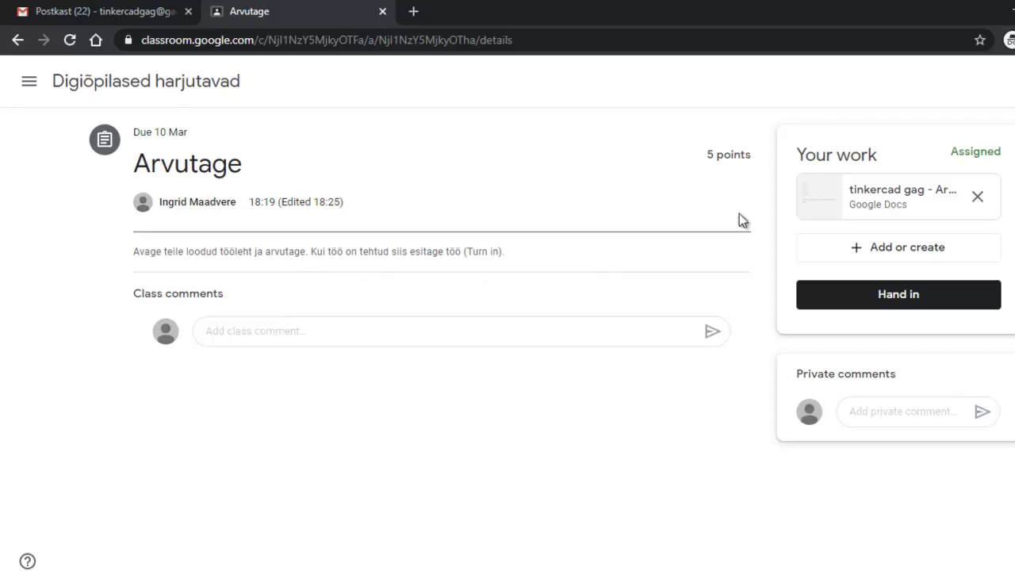
{"action": "left_click", "coordinate": [881, 195]}
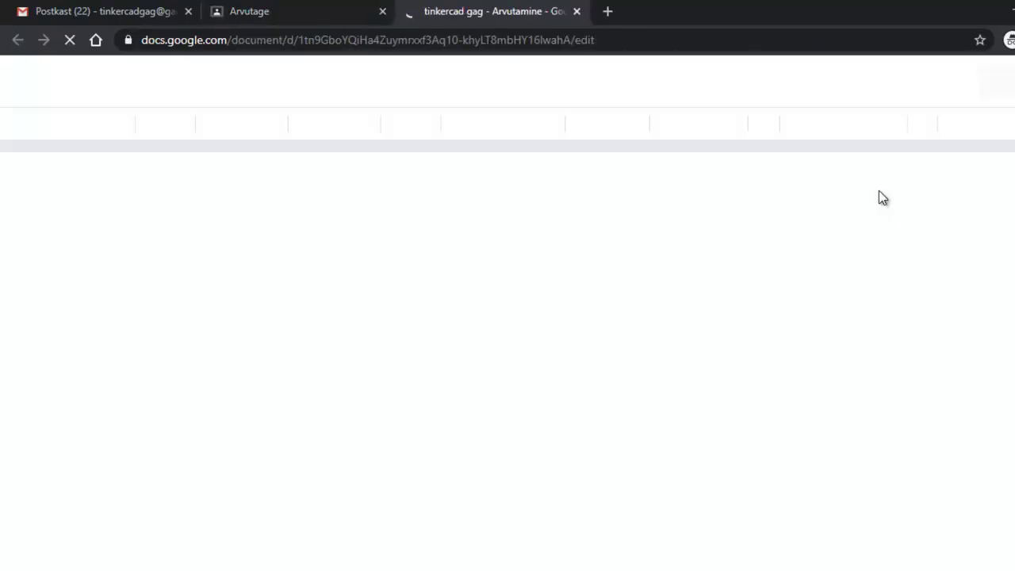
- Fill in the answers to the five worksheet calculations in order: 5, 3, 10, 7 and 12
{"action": "left_click", "coordinate": [365, 328]}
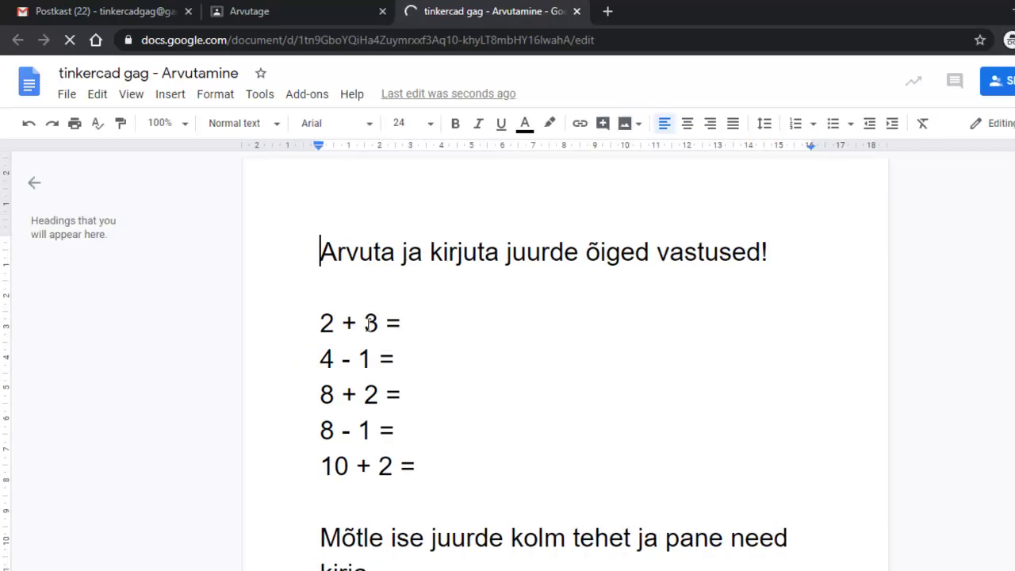
{"action": "left_click", "coordinate": [414, 324]}
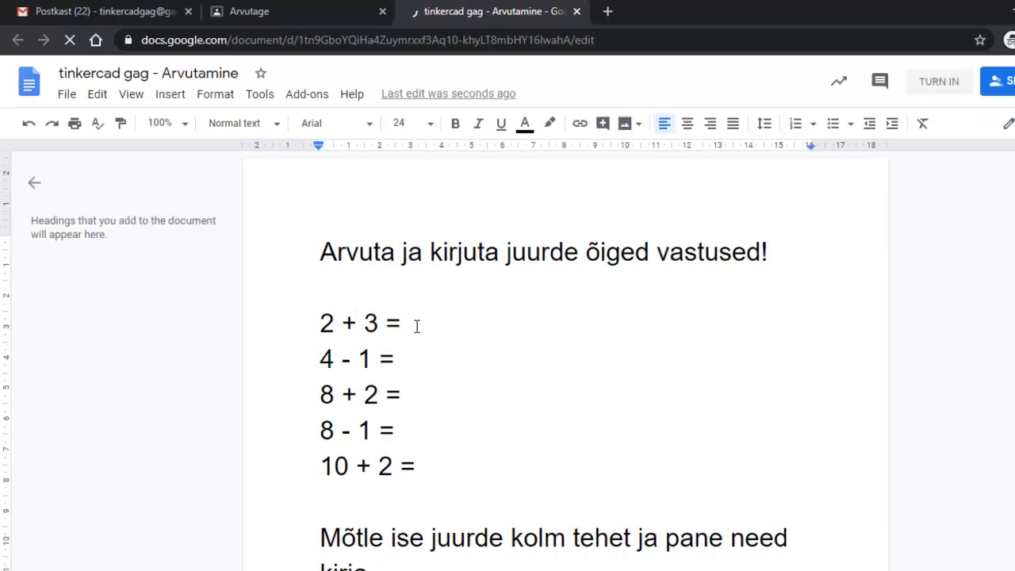
{"action": "type", "text": "5"}
{"action": "type", "text": " 3"}
{"action": "left_click", "coordinate": [411, 394]}
{"action": "type", "text": "m"}
{"action": "key", "text": "BackSpace"}
{"action": "type", "text": "10"}
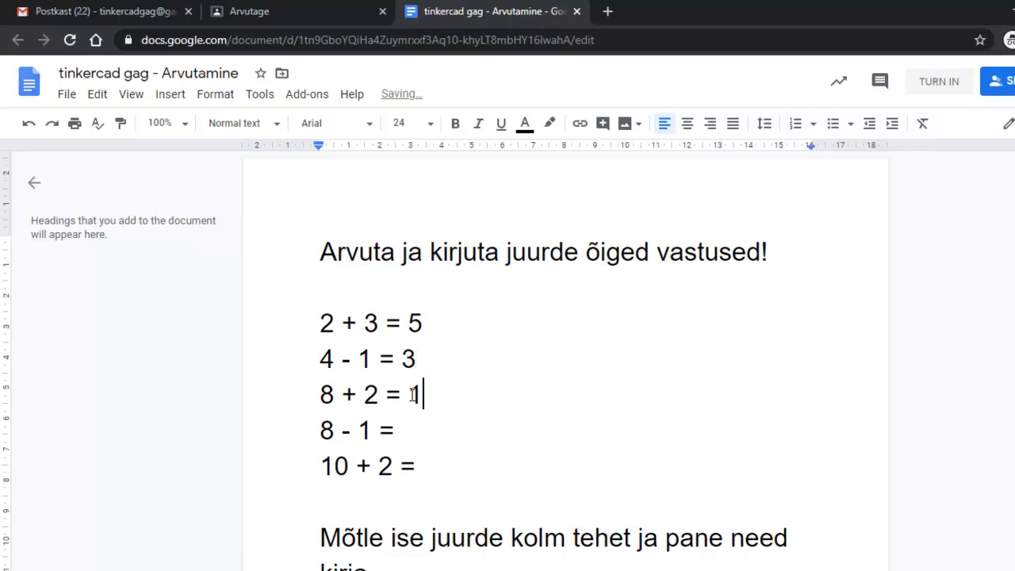
{"action": "left_click", "coordinate": [414, 435]}
{"action": "type", "text": "7"}
{"action": "left_click", "coordinate": [432, 472]}
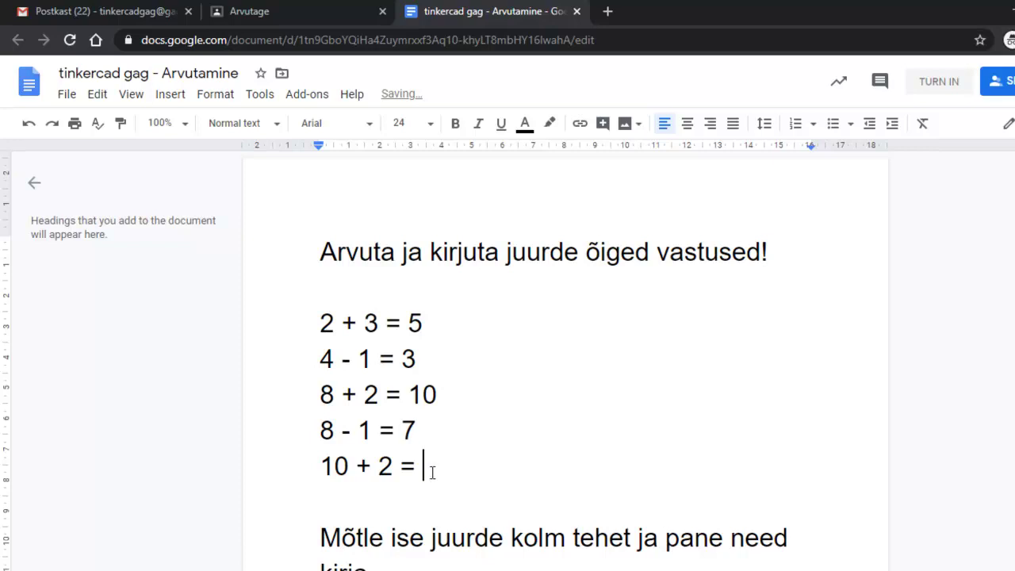
{"action": "type", "text": "12"}
- Add three calculations on separate lines below the second instruction: 2 + 1 = 3, 5 - 1 = 4 and 6 + 2 = 8
{"action": "scroll", "coordinate": [616, 498], "scroll_direction": "down", "scroll_amount": 4}
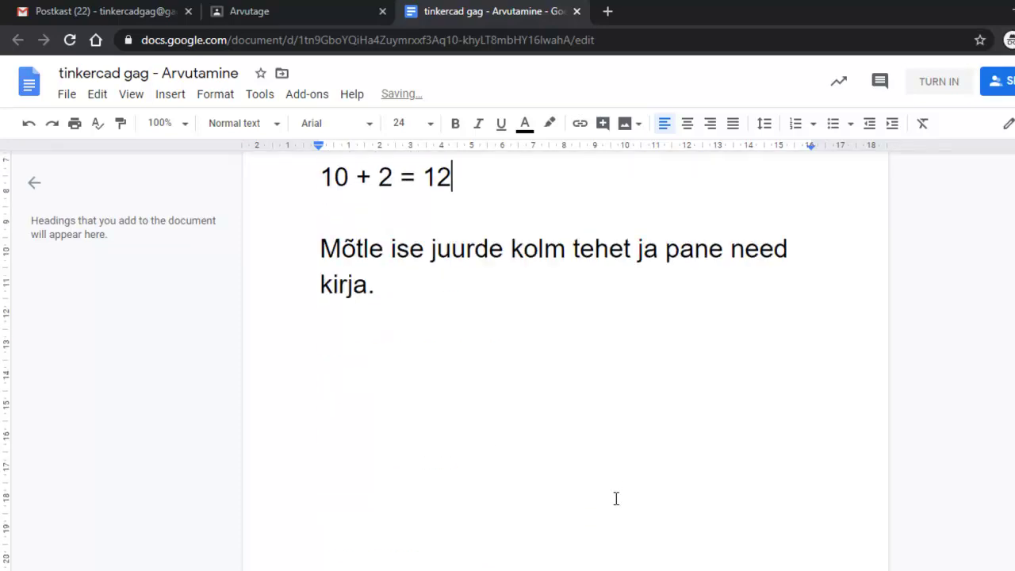
{"action": "scroll", "coordinate": [615, 498], "scroll_direction": "up", "scroll_amount": 2}
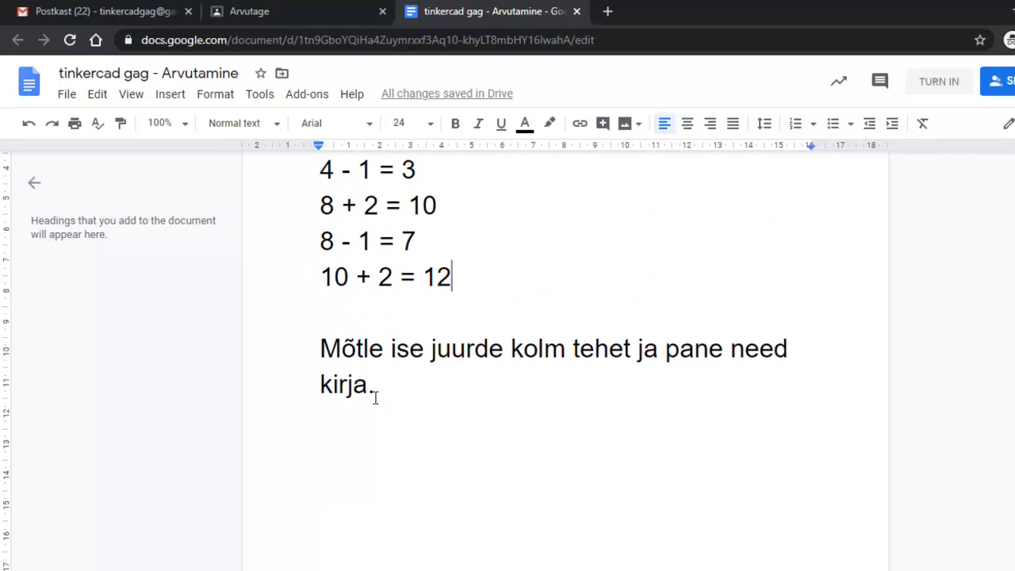
{"action": "left_click", "coordinate": [386, 389]}
{"action": "key", "text": "Return"}
{"action": "type", "text": "2+"}
{"action": "key", "text": "BackSpace"}
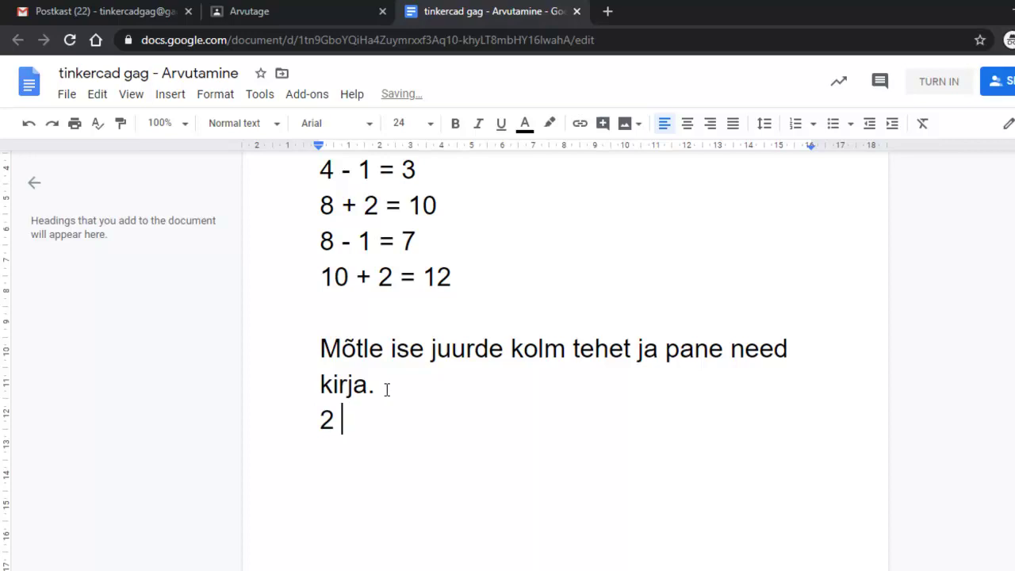
{"action": "type", "text": "0"}
{"action": "key", "text": "BackSpace"}
{"action": "type", "text": "+ 1 = 3"}
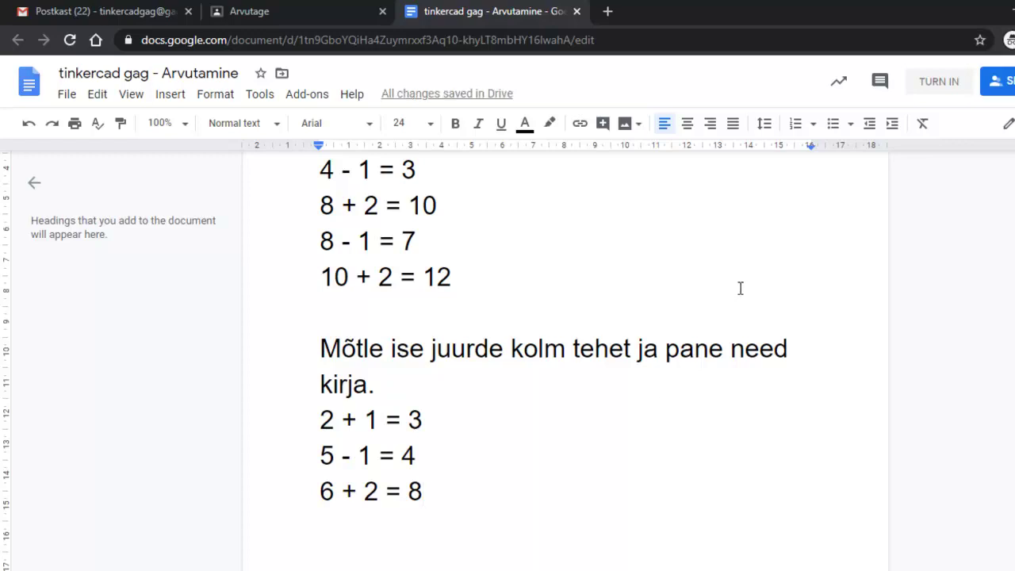
{"action": "scroll", "coordinate": [738, 287], "scroll_direction": "up", "scroll_amount": 3}
{"action": "scroll", "coordinate": [739, 288], "scroll_direction": "down", "scroll_amount": 5}
{"action": "scroll", "coordinate": [738, 288], "scroll_direction": "up", "scroll_amount": 3}
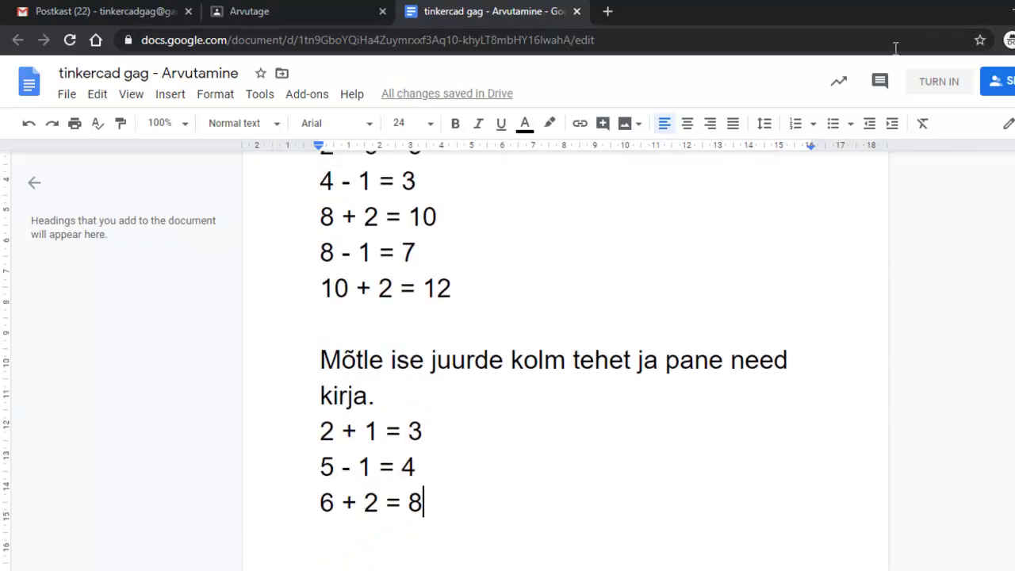
- Turn in the completed Arvutamine worksheet and view the Kirjand suvest assignment under Kirjandus in the class's classwork
{"action": "left_click", "coordinate": [935, 87]}
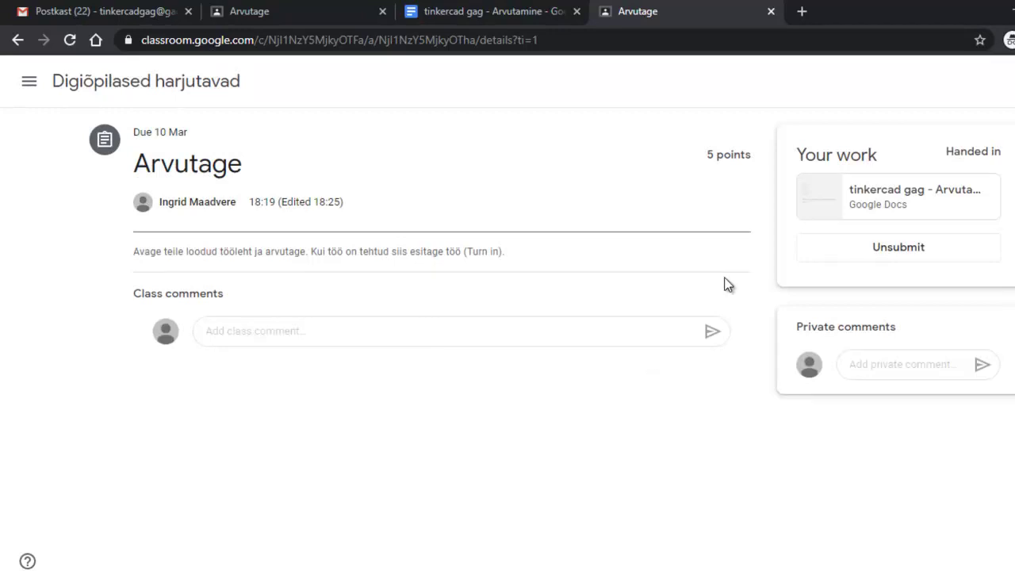
{"action": "left_click", "coordinate": [195, 84]}
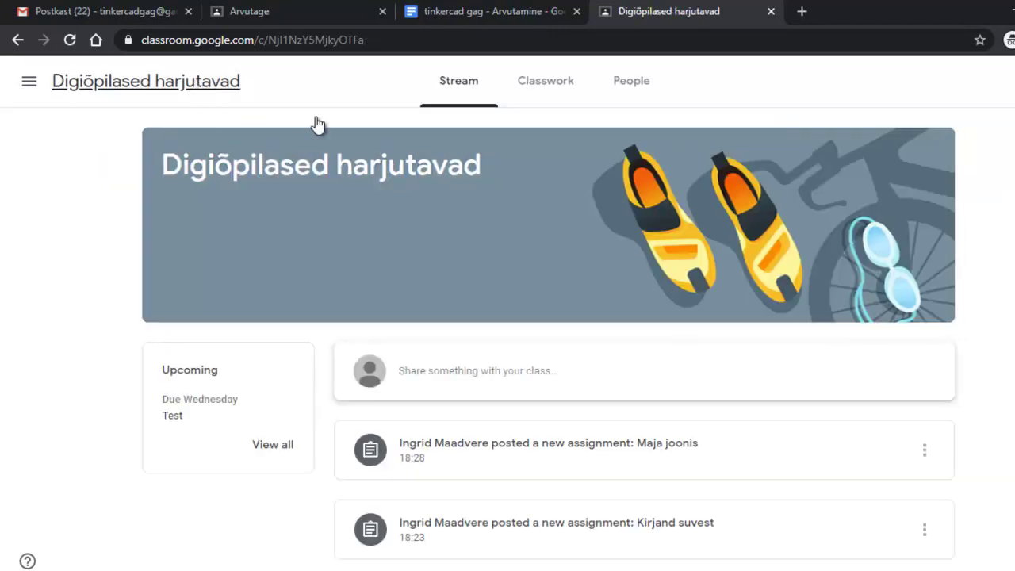
{"action": "left_click", "coordinate": [547, 89]}
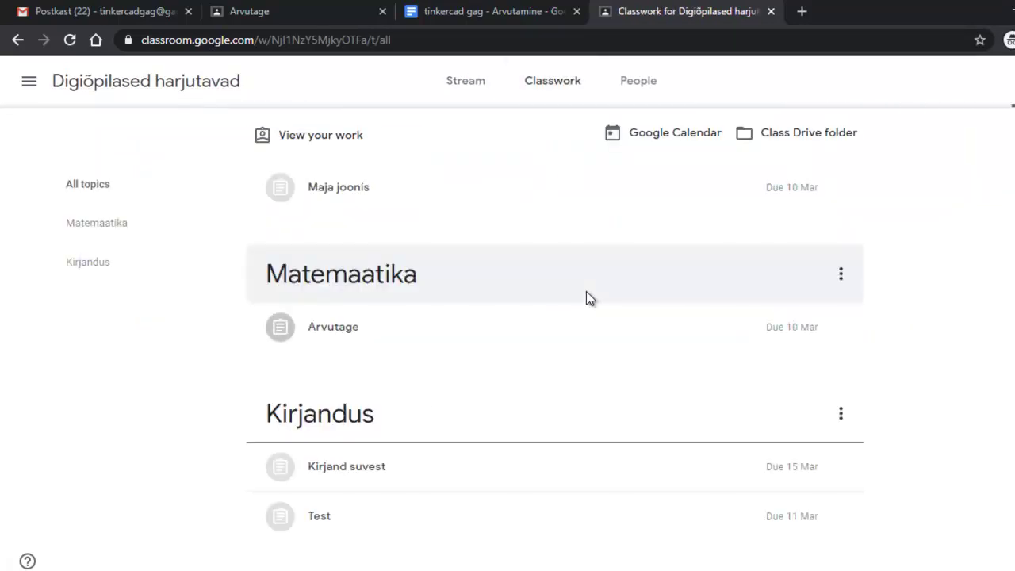
{"action": "left_click", "coordinate": [358, 474]}
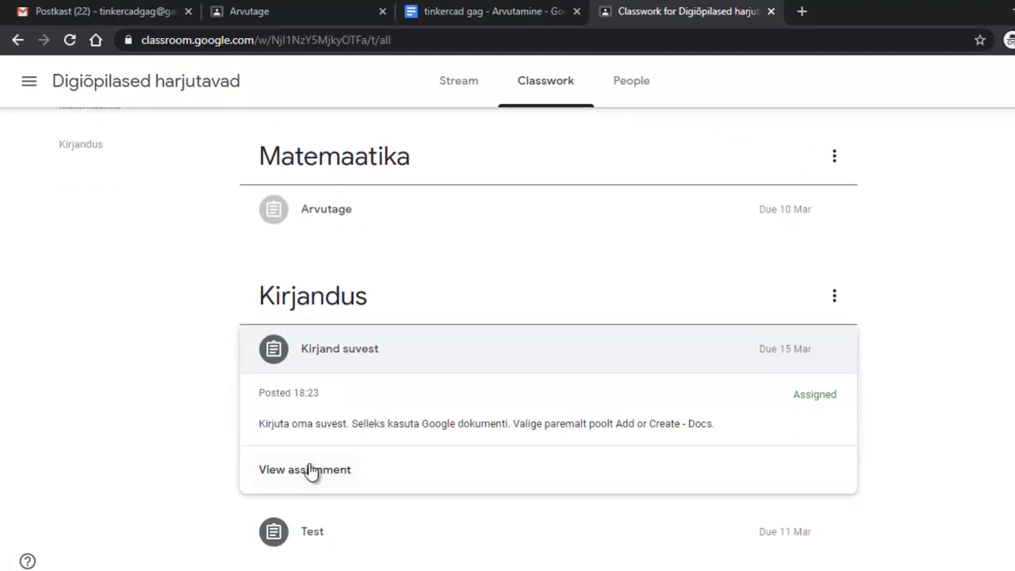
{"action": "left_click", "coordinate": [310, 470]}
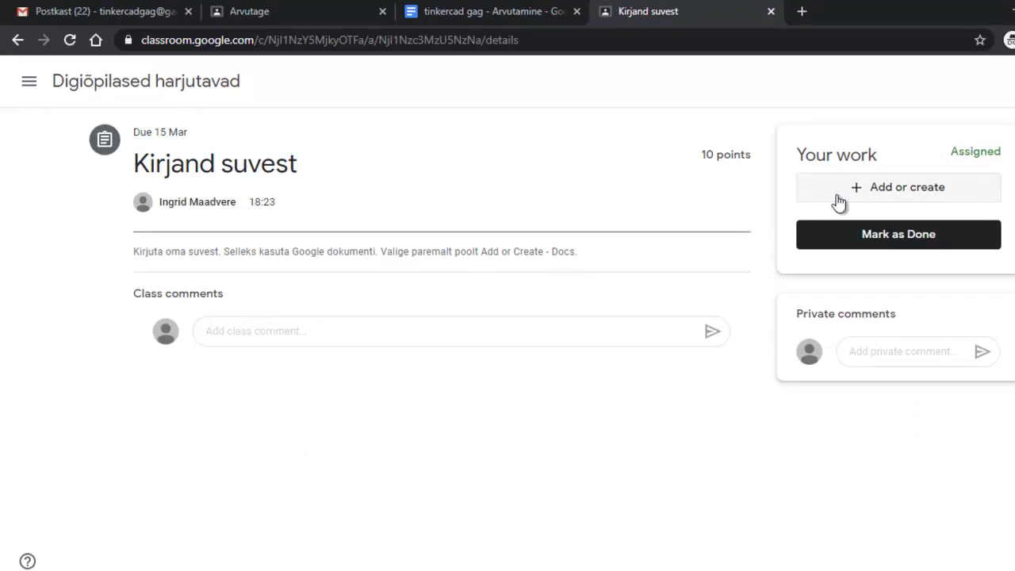
- Create a new Docs document for the Kirjand suvest assignment, open it and enter "Minu suvi" as the first line
{"action": "left_click", "coordinate": [870, 198]}
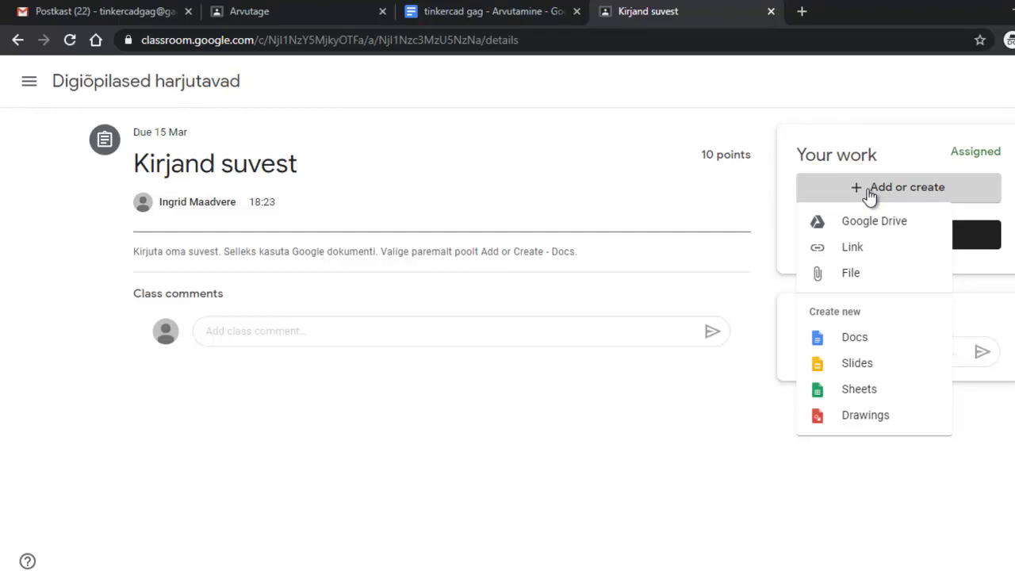
{"action": "left_click", "coordinate": [853, 339]}
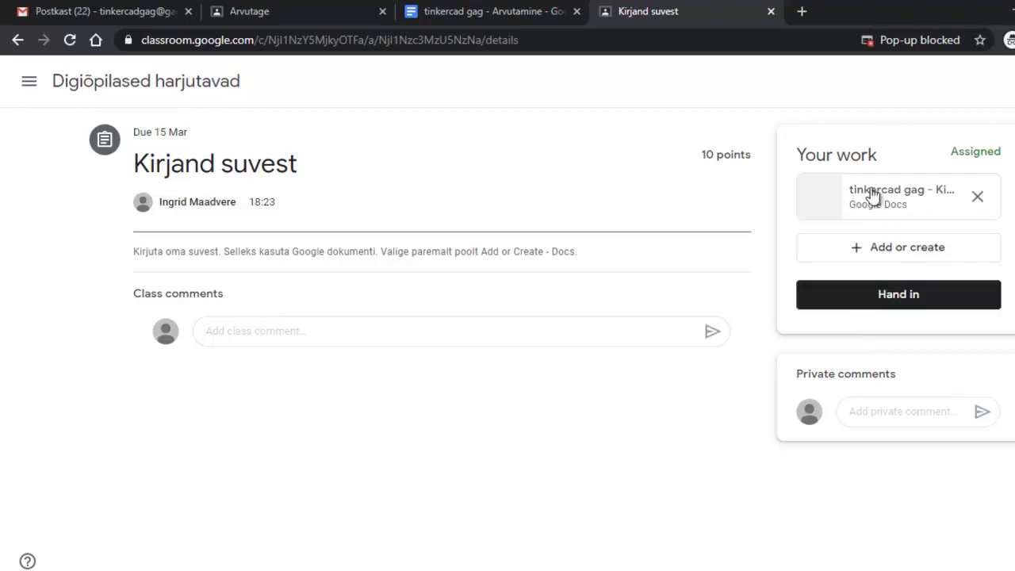
{"action": "left_click", "coordinate": [872, 192]}
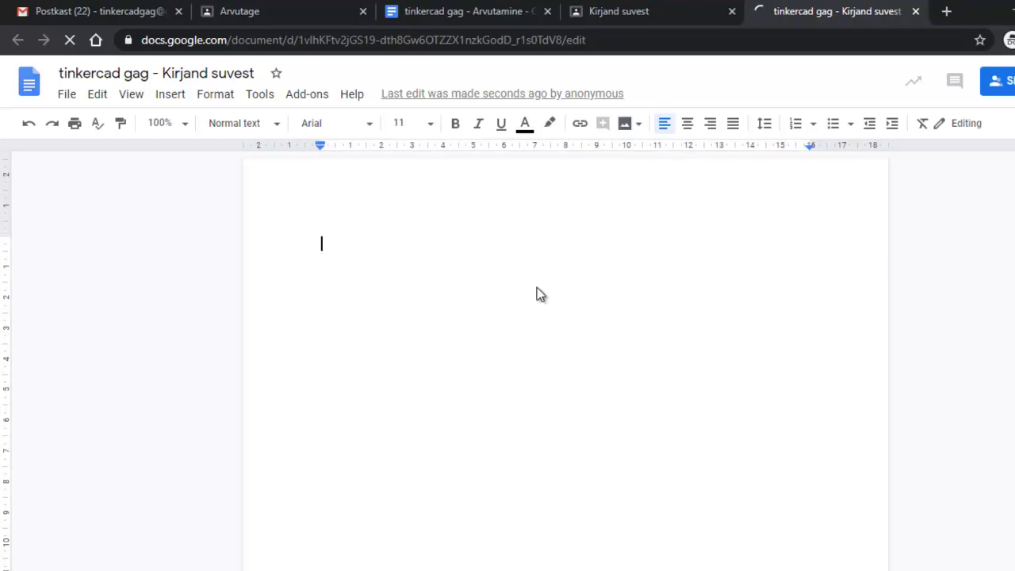
{"action": "type", "text": "Minu suvi"}
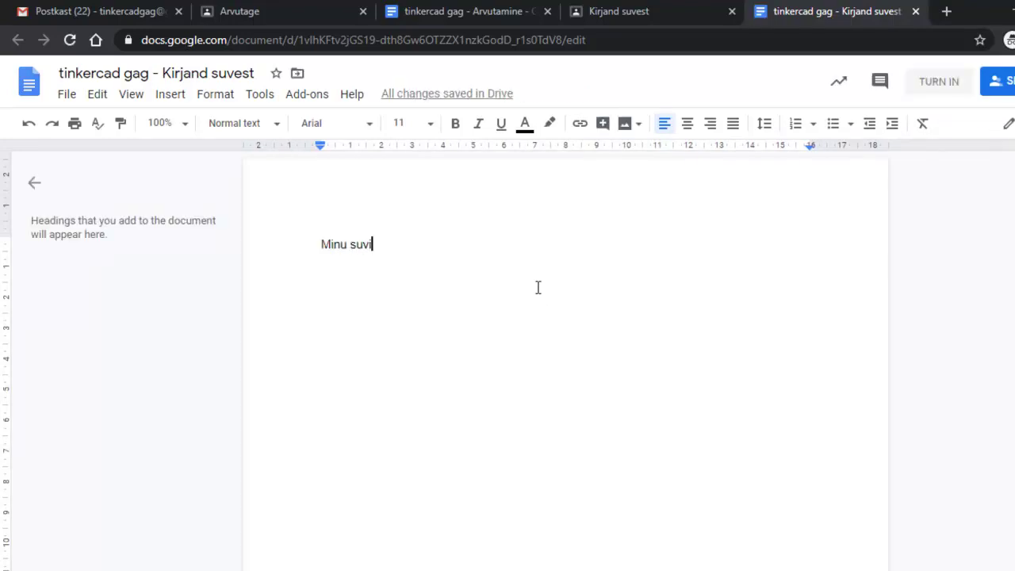
{"action": "key", "text": "Return"}
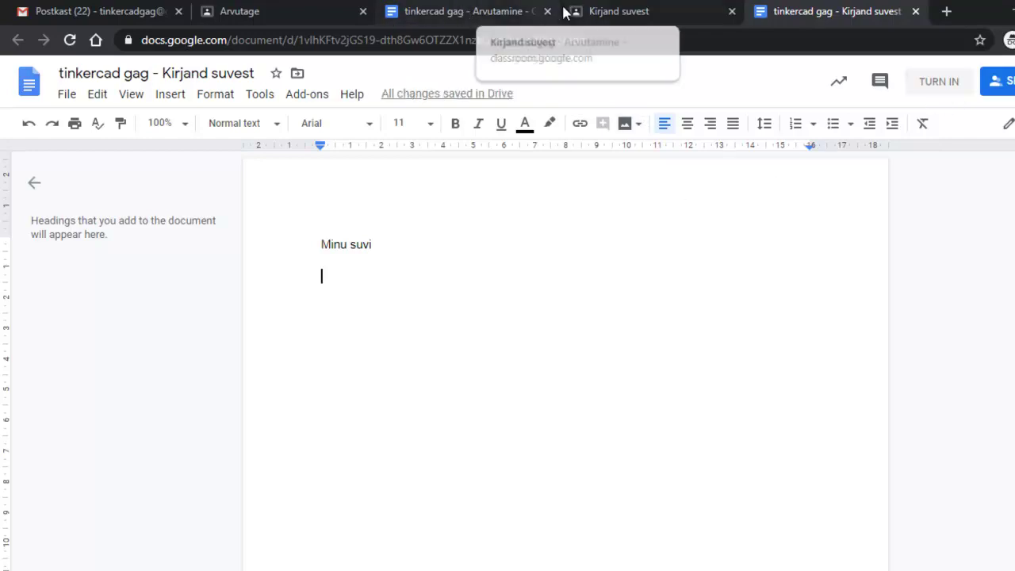
- Return to the classwork of Digiõpilased harjutavad and view the Test assignment under Kirjandus
{"action": "left_click", "coordinate": [596, 11]}
{"action": "left_click", "coordinate": [168, 84]}
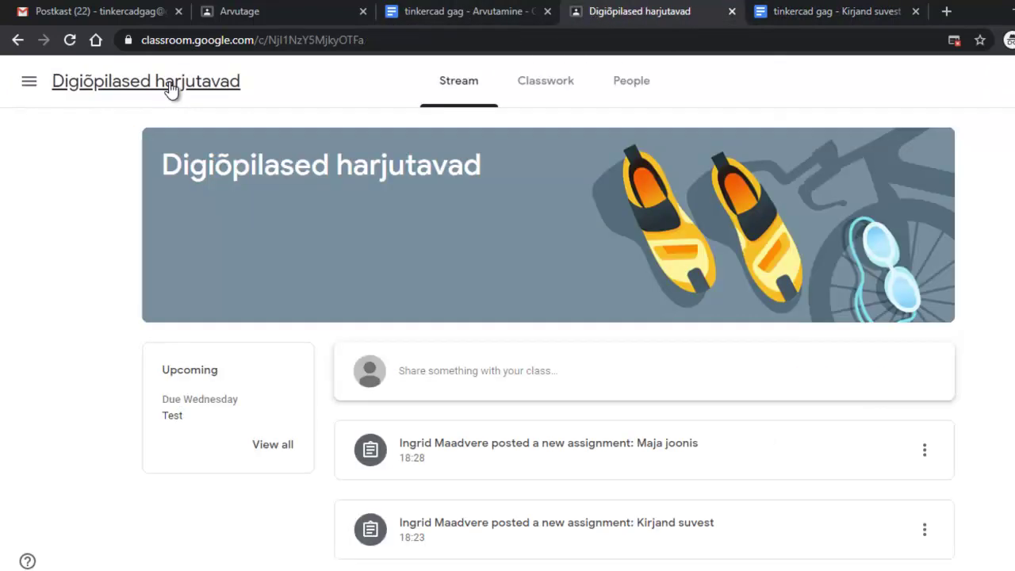
{"action": "left_click", "coordinate": [549, 84]}
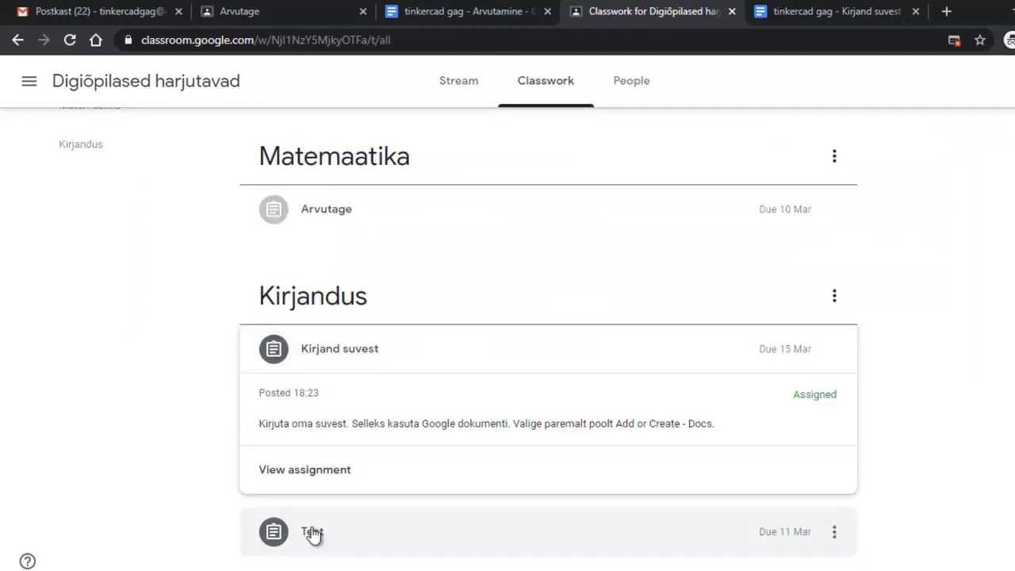
{"action": "left_click", "coordinate": [312, 531]}
{"action": "scroll", "coordinate": [459, 490], "scroll_direction": "down", "scroll_amount": 1}
{"action": "left_click", "coordinate": [305, 532]}
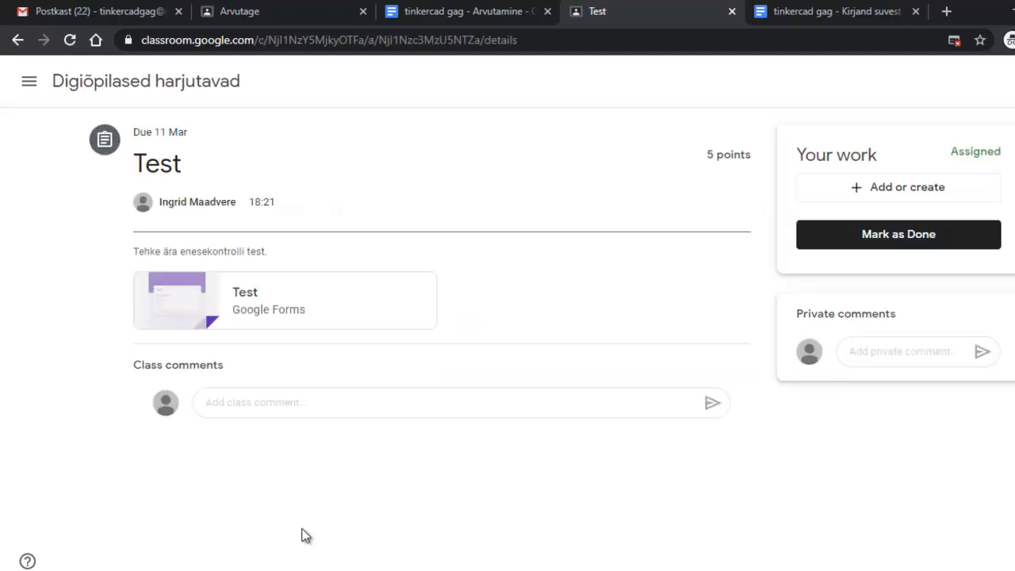
- Open the attached Test form, review the score of the submitted response, close it and return to the class's stream
{"action": "left_click", "coordinate": [248, 299]}
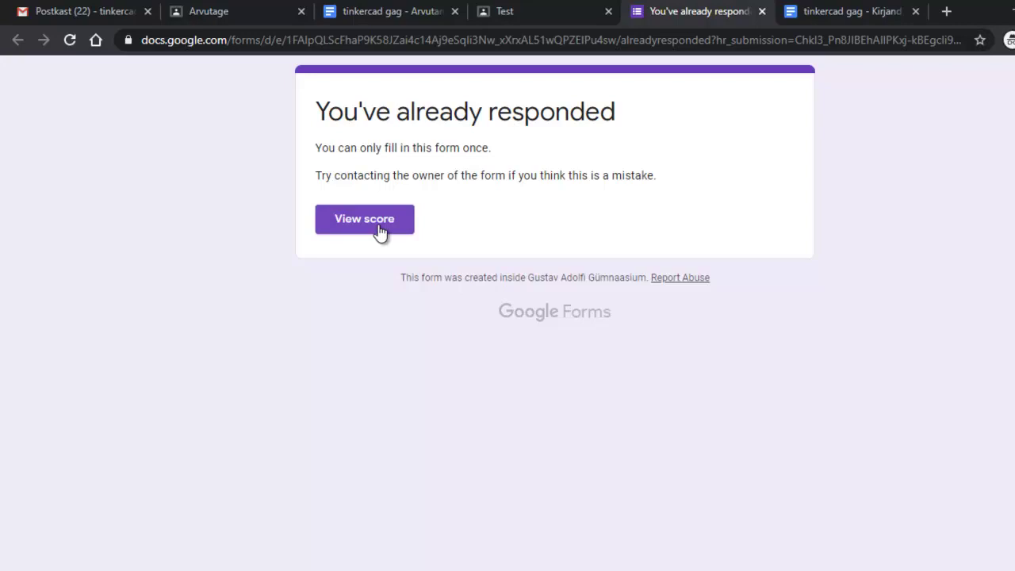
{"action": "left_click", "coordinate": [379, 229]}
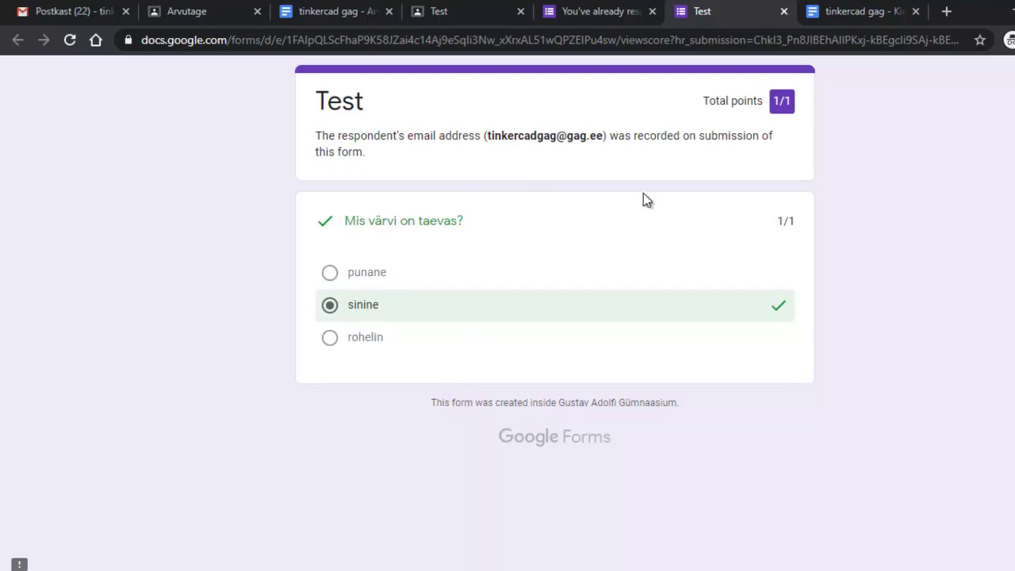
{"action": "left_click", "coordinate": [781, 13]}
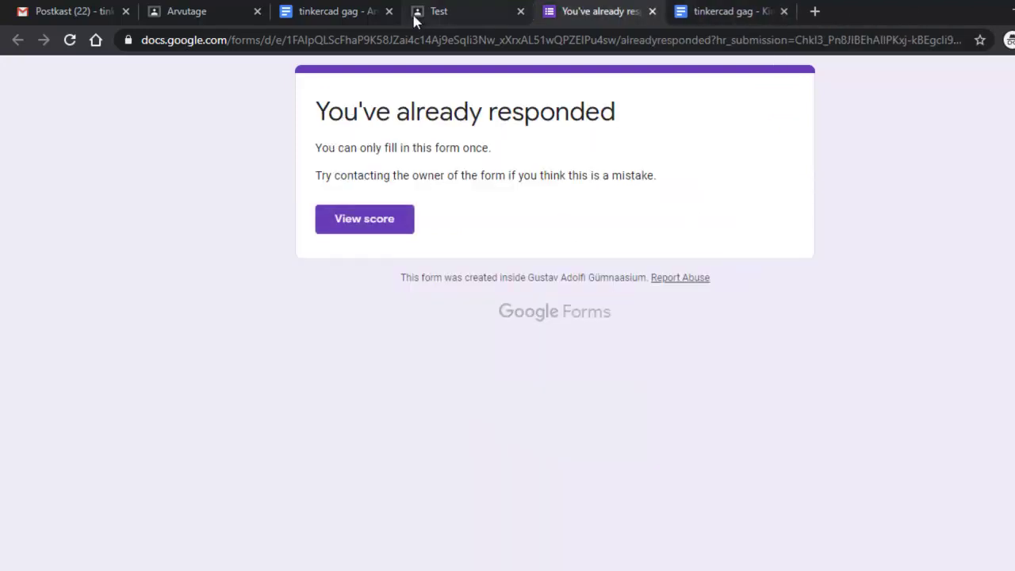
{"action": "left_click", "coordinate": [464, 11]}
{"action": "left_click", "coordinate": [195, 87]}
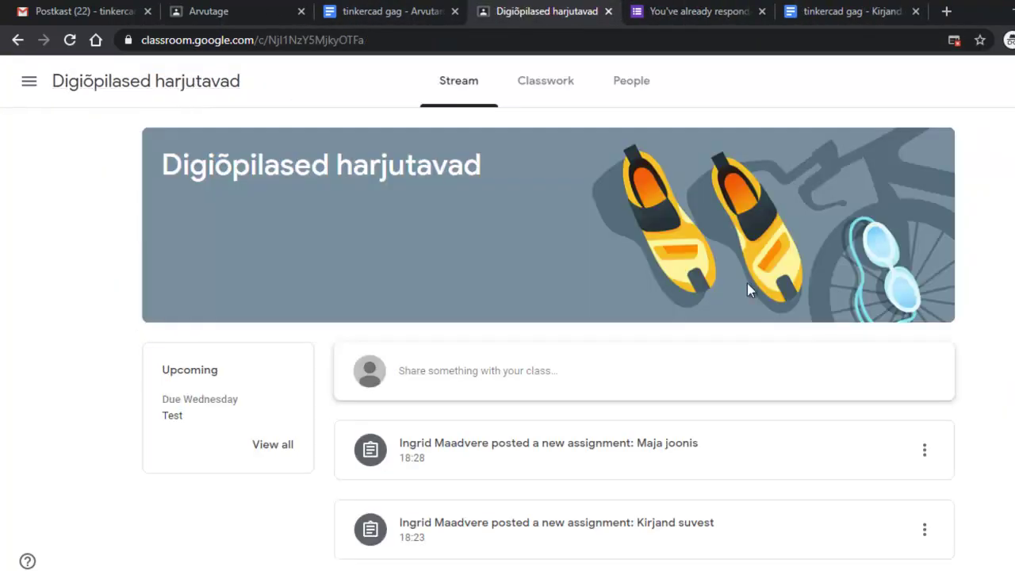